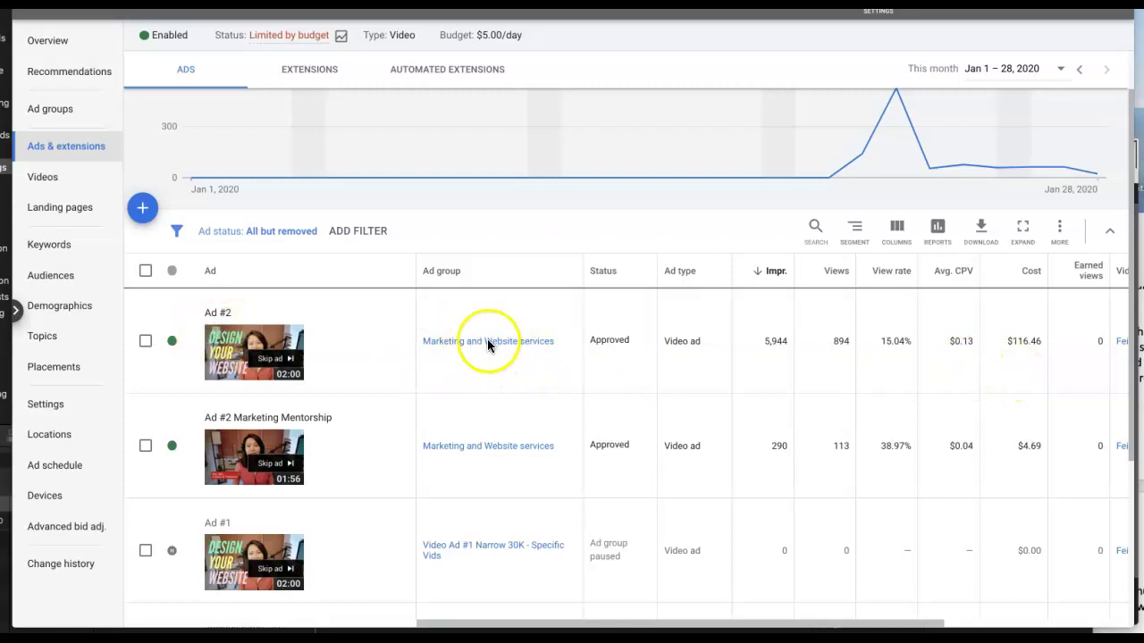
left_click(1024, 366)
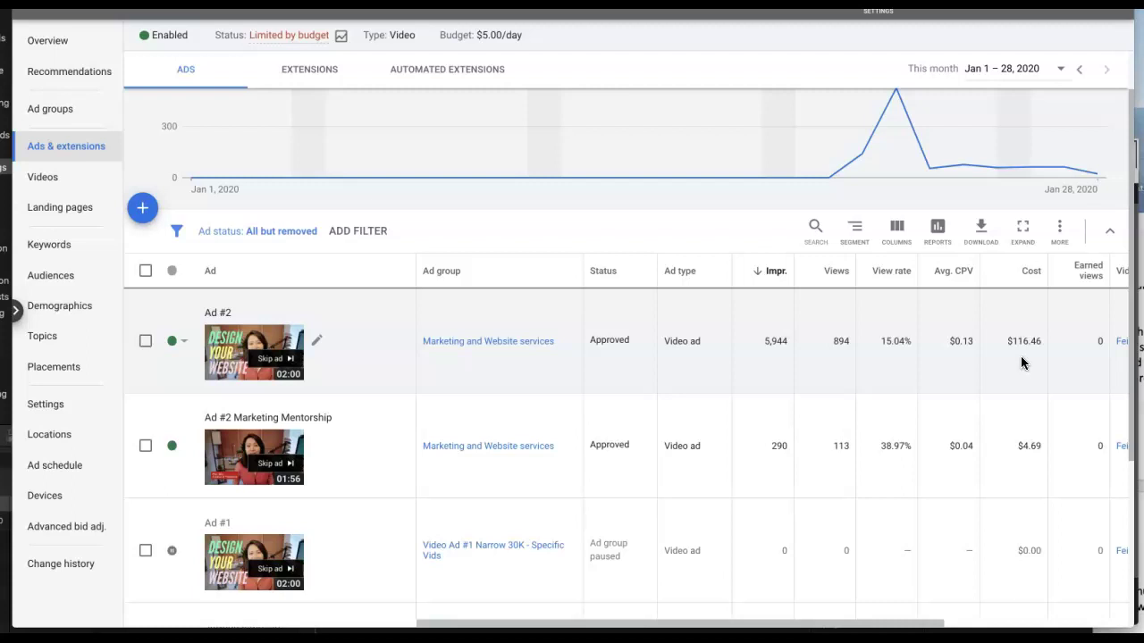
left_click(1006, 370)
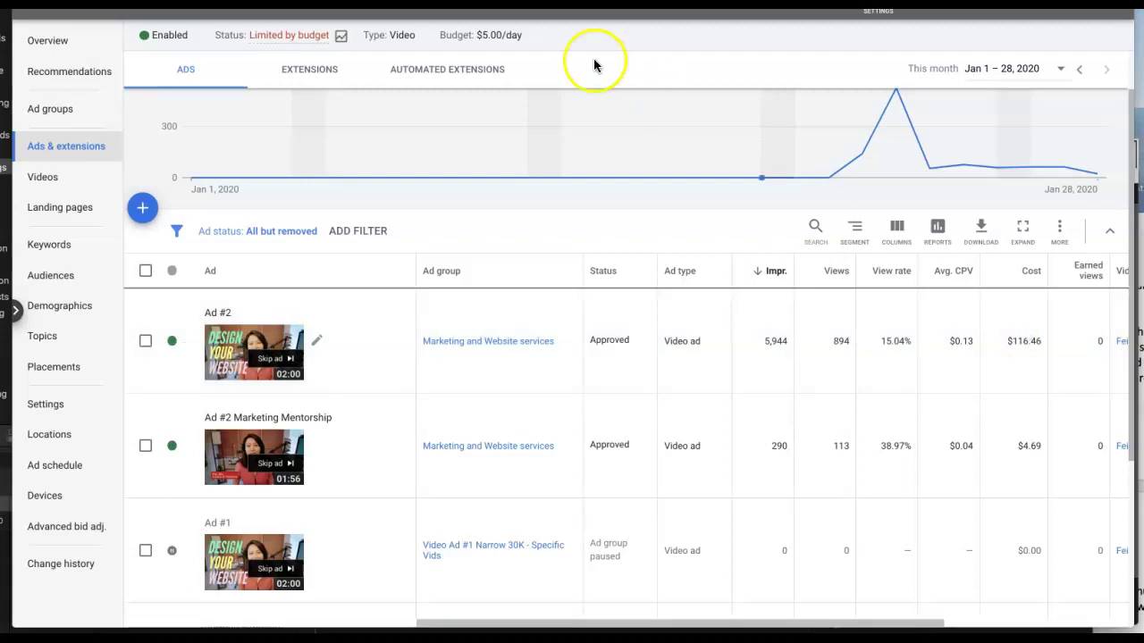
mouse_move(506, 42)
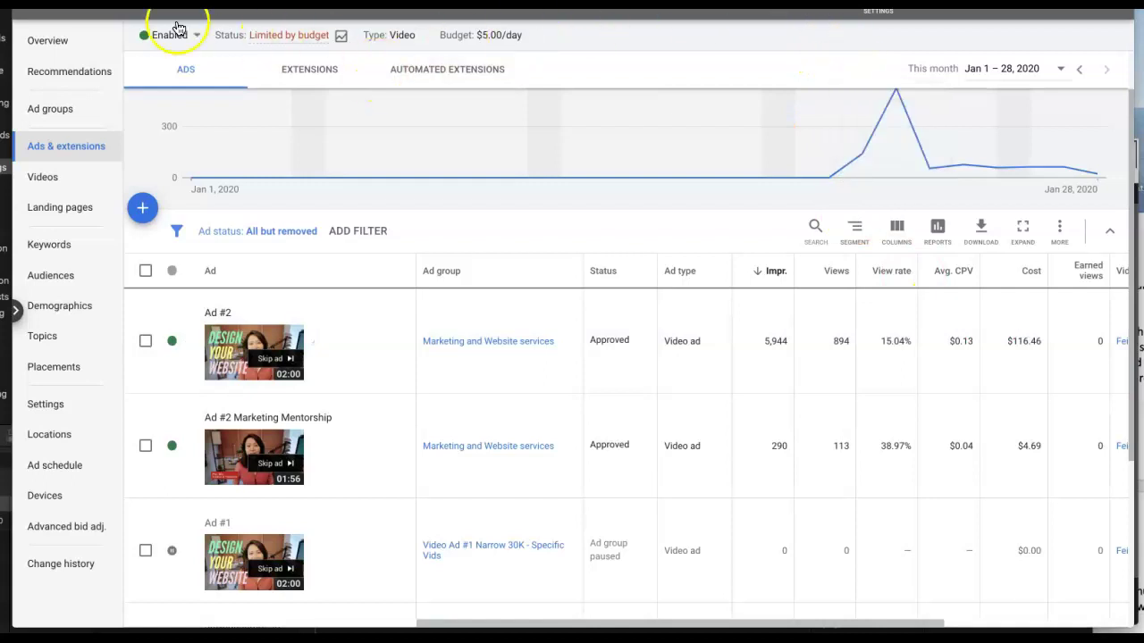
- Open the predefined Billed cost report from the Other category of the dimension reports
left_click(878, 5)
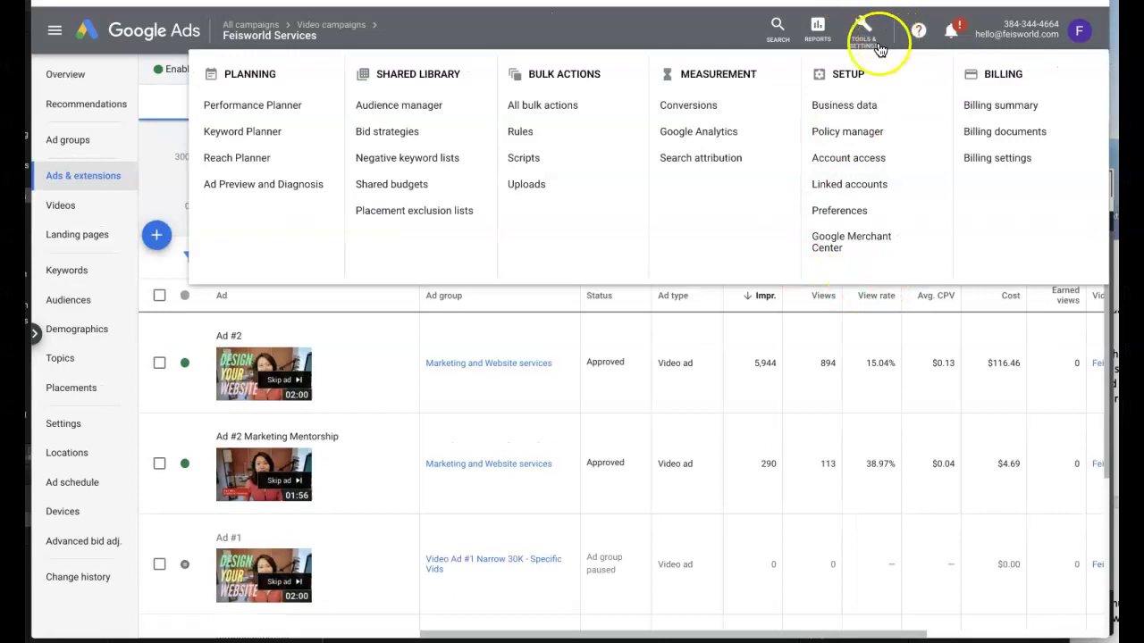
left_click(817, 34)
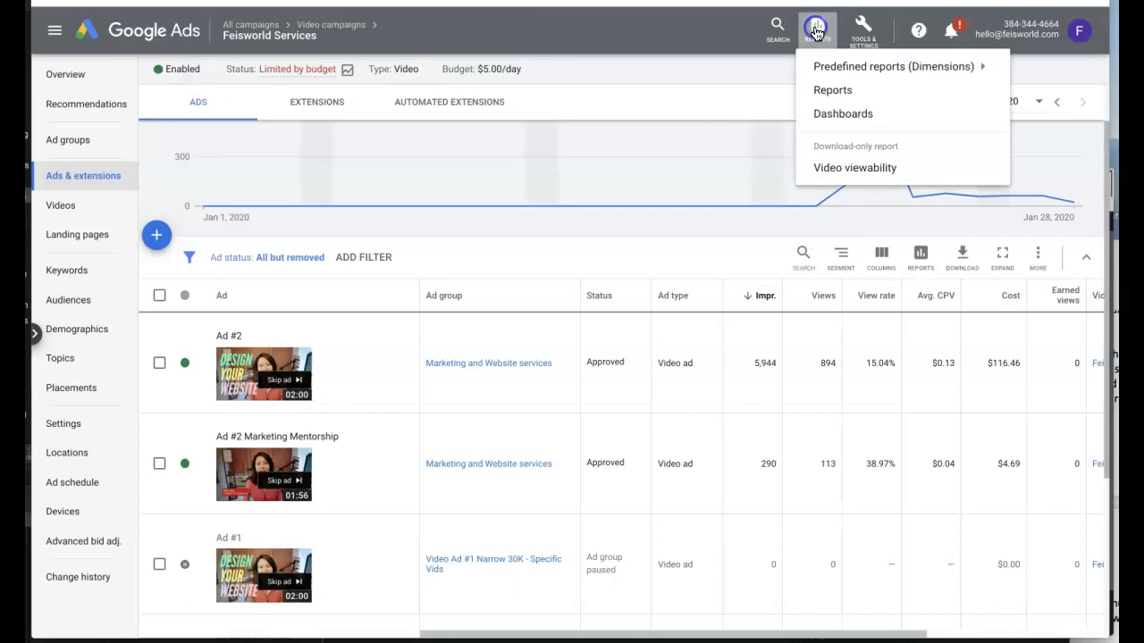
left_click(835, 69)
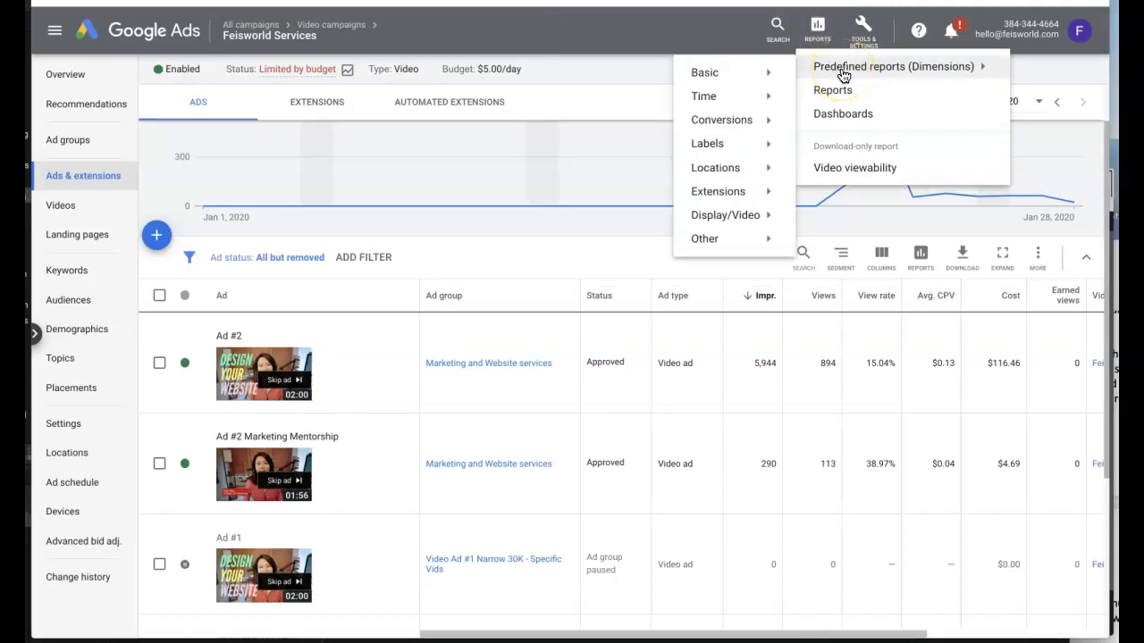
left_click(713, 73)
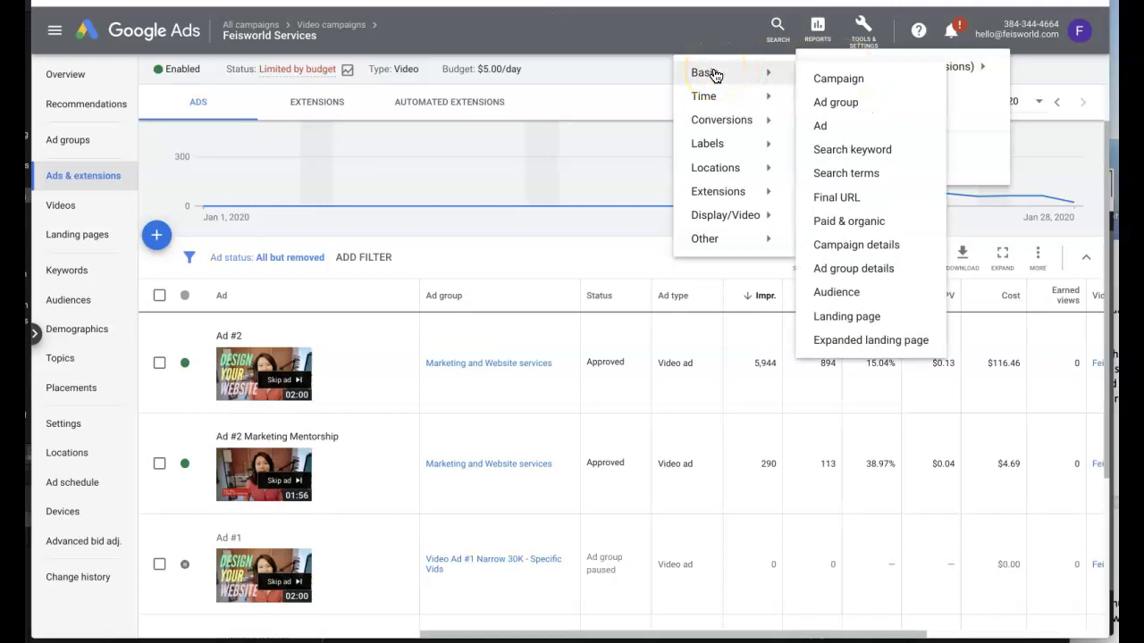
left_click(737, 247)
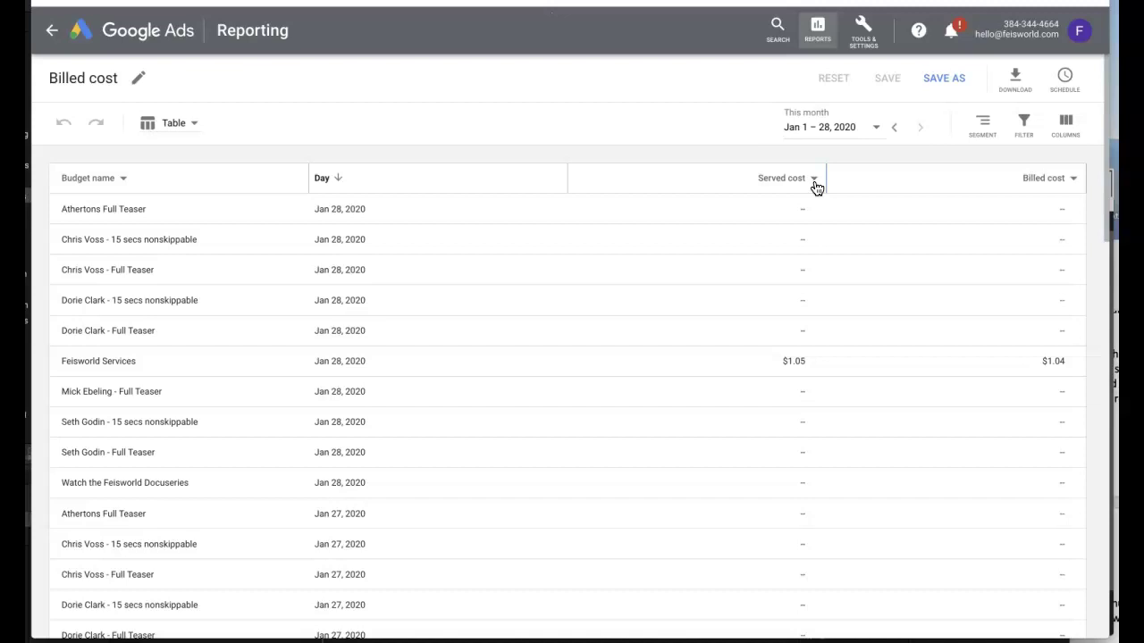
- Look through the daily served and billed costs, and sort the report by Served cost in descending order
mouse_move(815, 186)
left_mouse_down()
mouse_move(1049, 163)
mouse_move(1079, 184)
left_mouse_up()
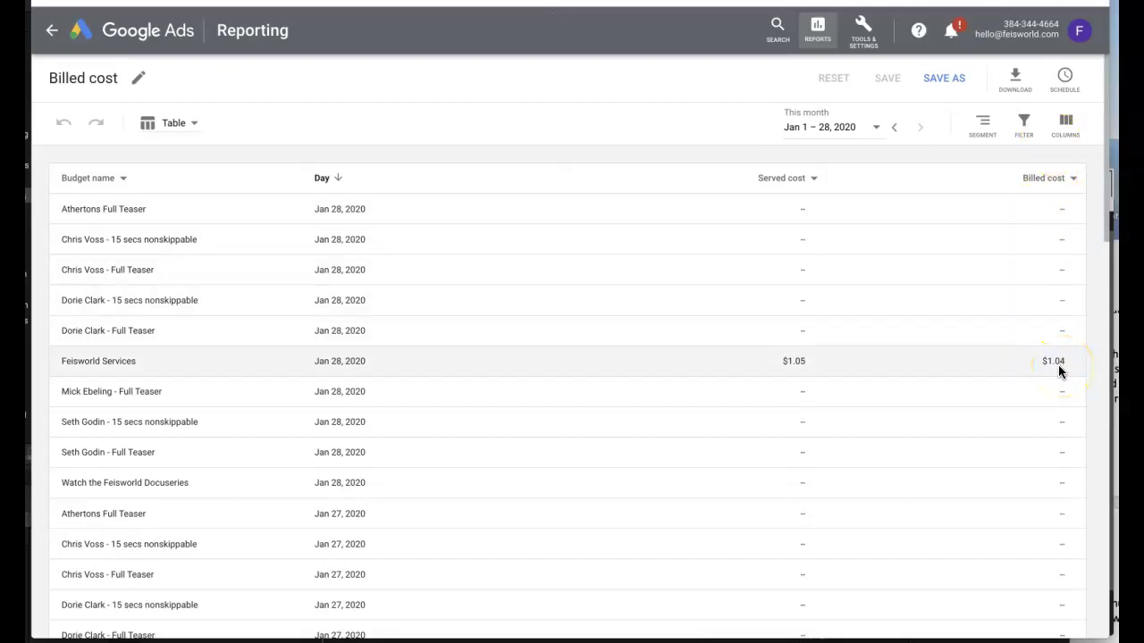
scroll(1057, 365, "down", 5)
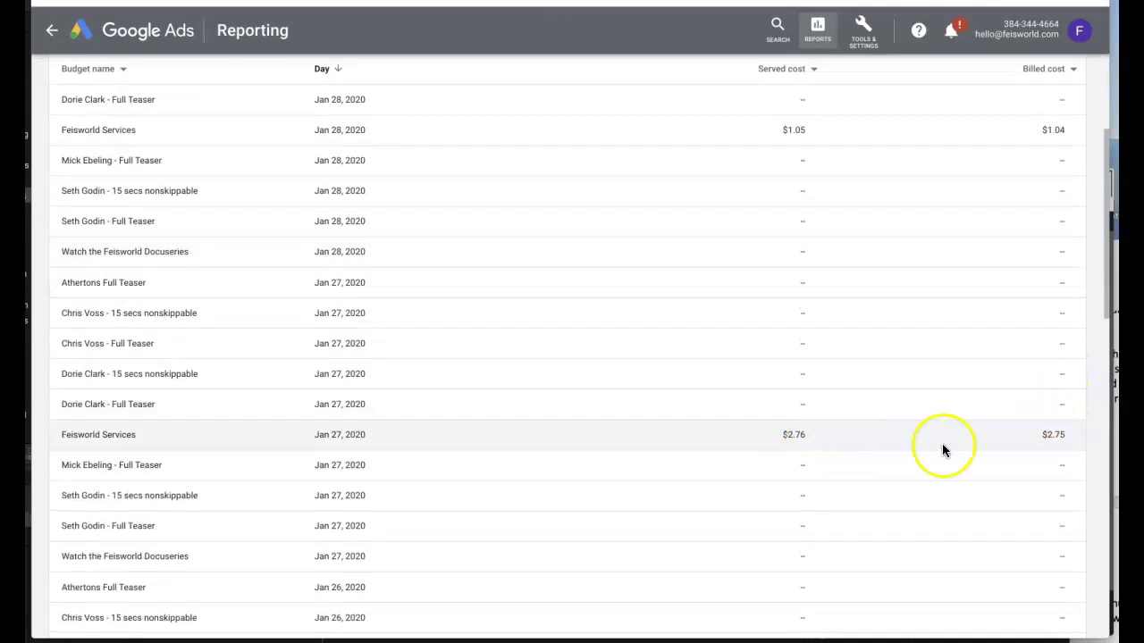
scroll(1054, 447, "down", 7)
scroll(1047, 444, "down", 13)
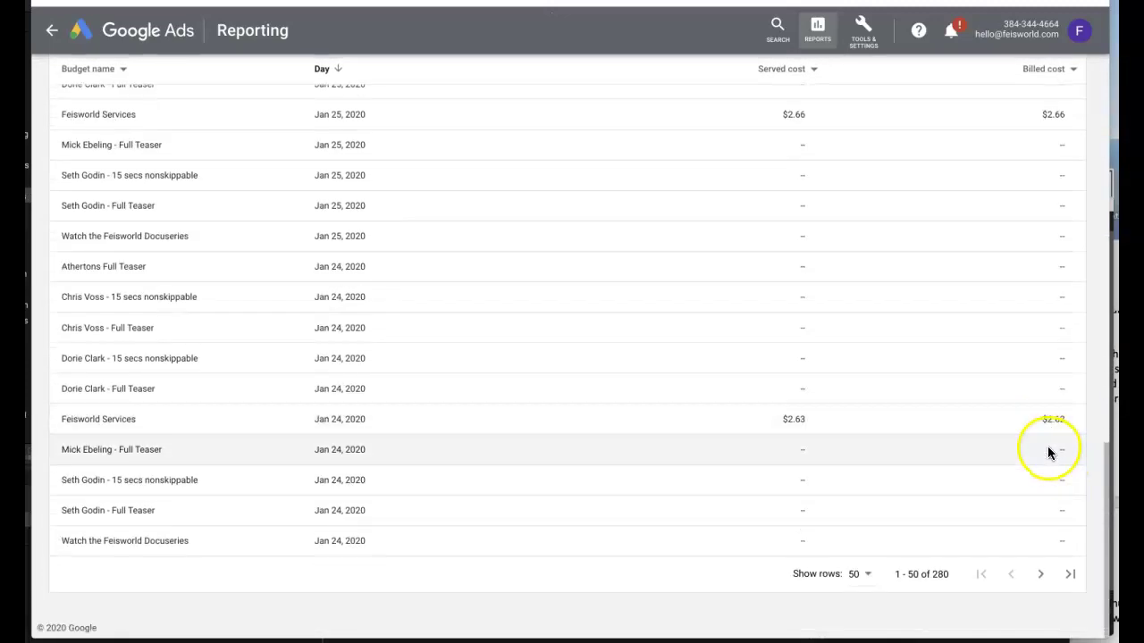
scroll(1037, 449, "up", 20)
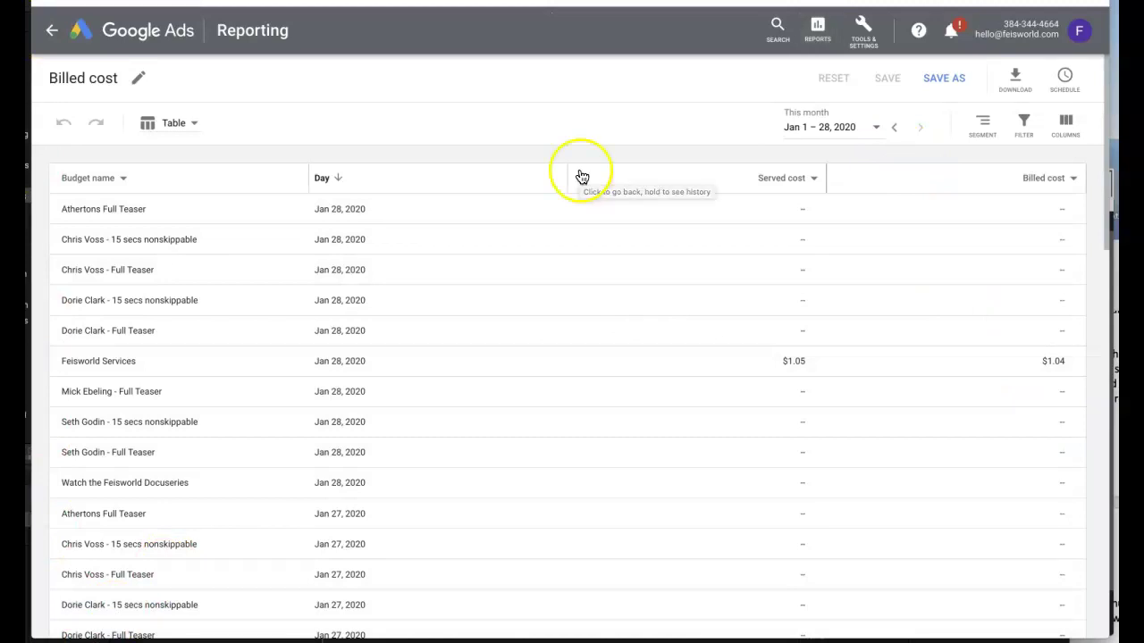
left_click(810, 179)
left_click(816, 255)
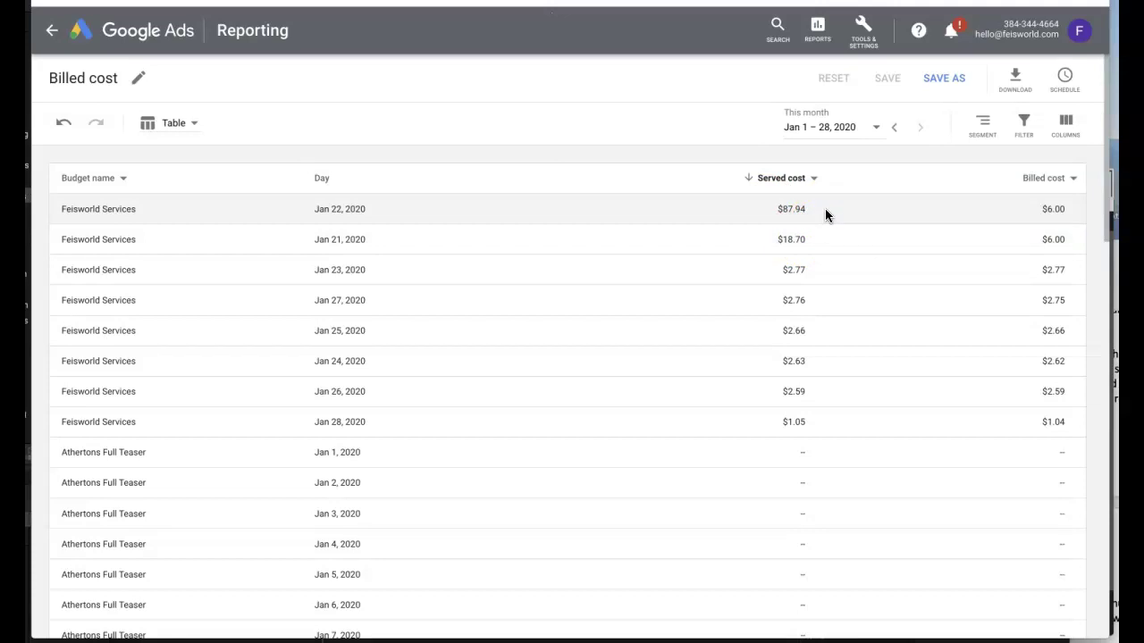
- Leave the Billed cost report and return to the ads list of the Feisworld Services campaign
left_click(50, 32)
left_click(51, 31)
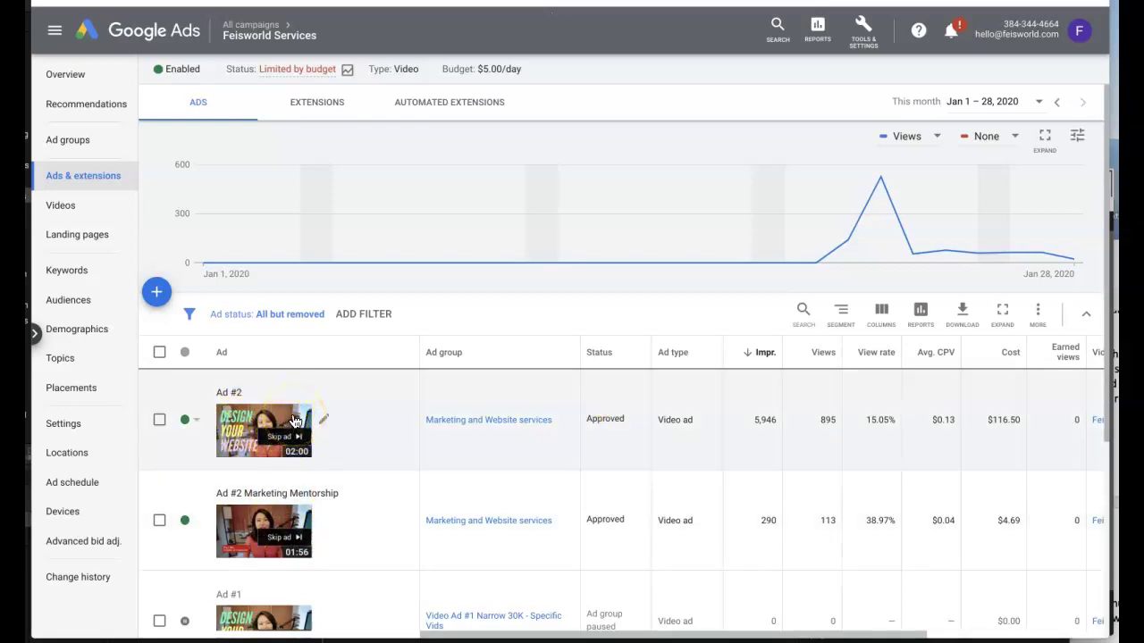
left_click(544, 434)
left_click(581, 376)
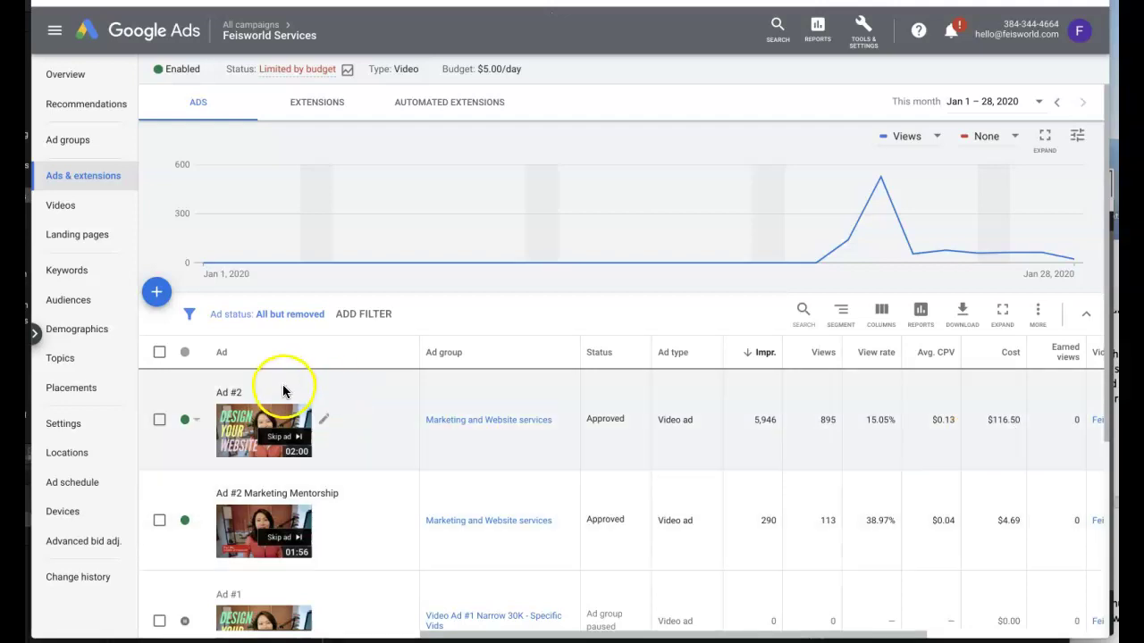
- Examine the campaign's age demographics, comparing views, view rate and cost per age range and ad group
left_click(81, 340)
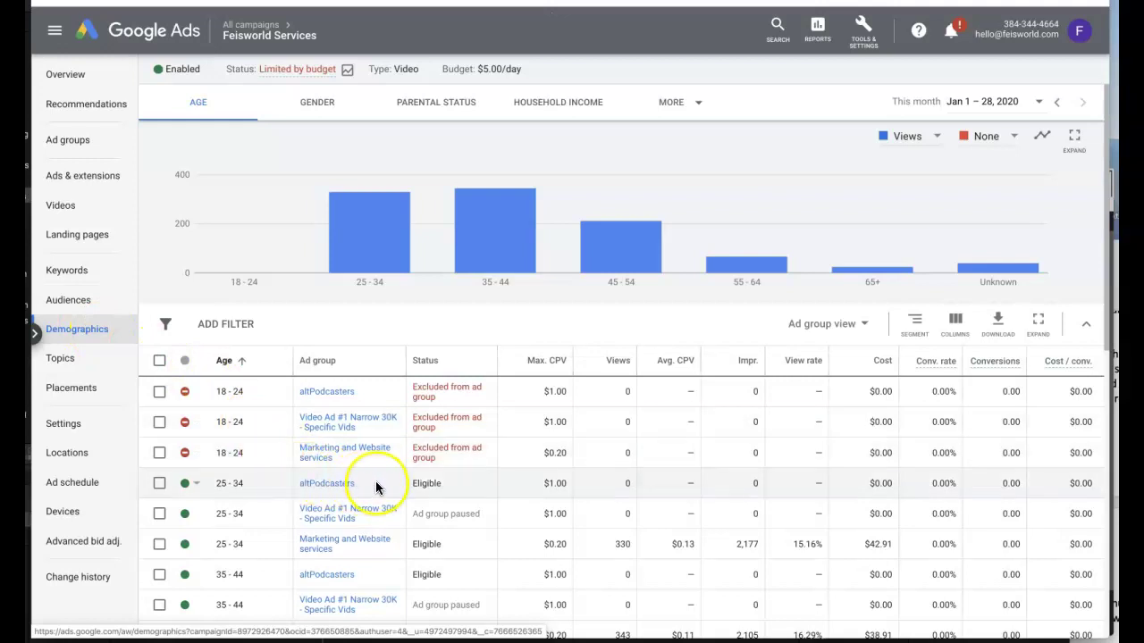
scroll(379, 478, "down", 2)
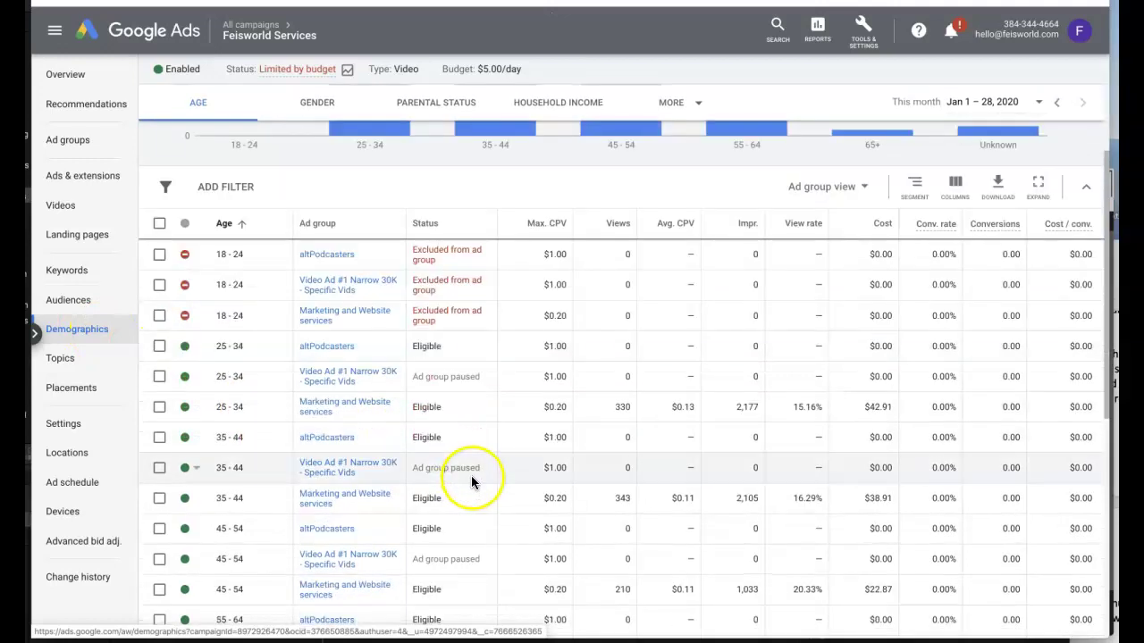
scroll(473, 482, "down", 1)
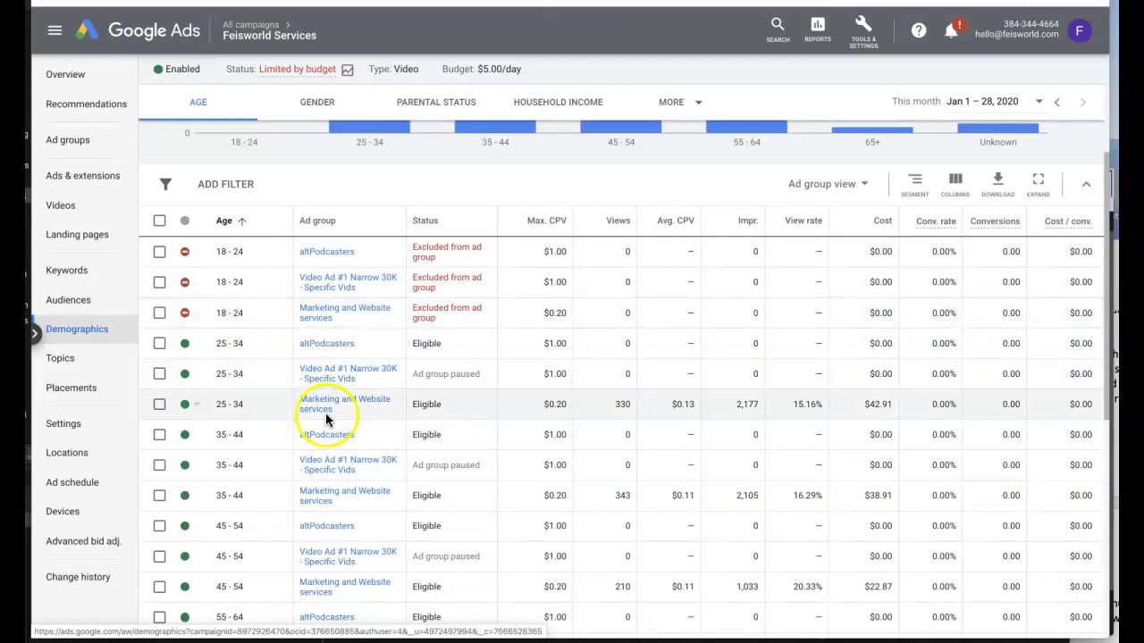
scroll(308, 400, "down", 1)
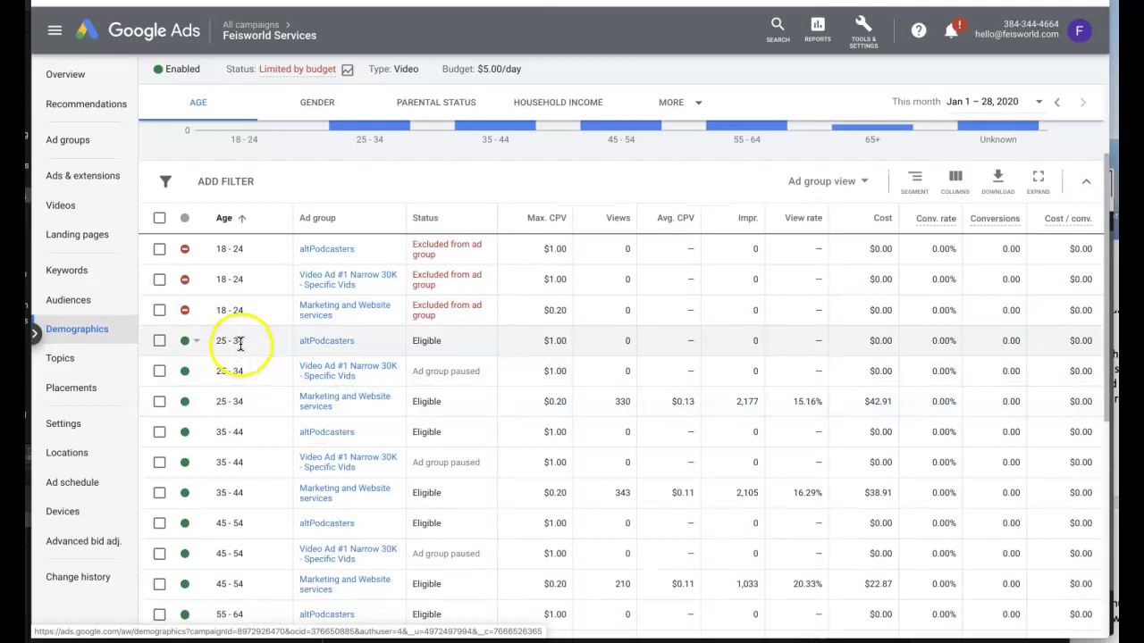
scroll(413, 498, "down", 3)
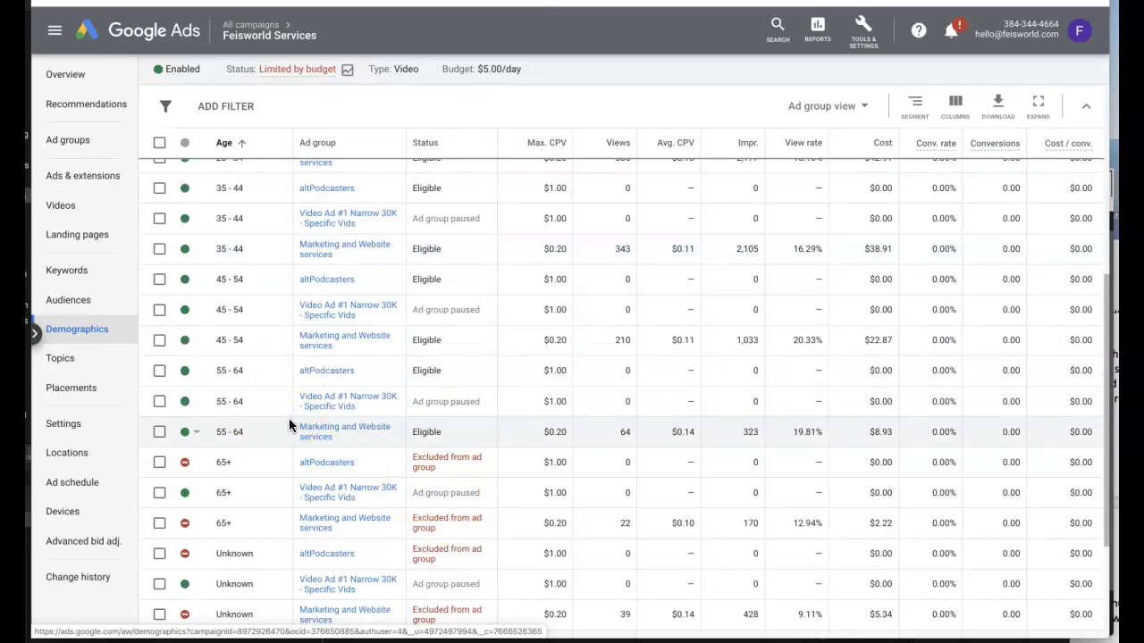
- Examine the campaign's audience segments, comparing their type, status, views, view rate and cost, including the Starting New Job Soon life event
left_click(72, 300)
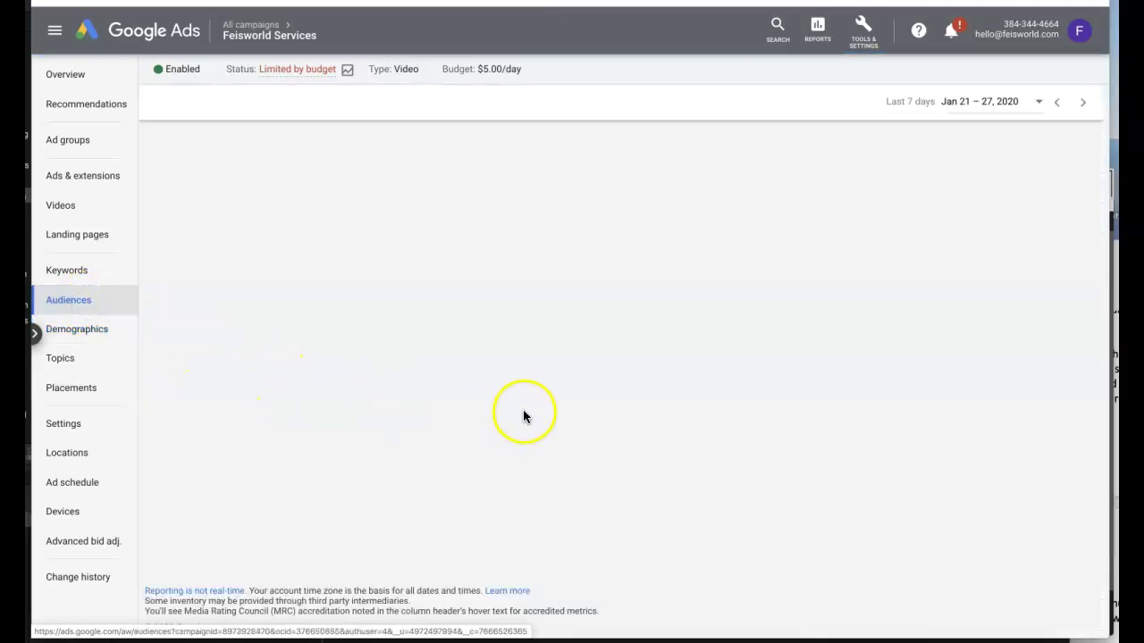
scroll(822, 478, "down", 3)
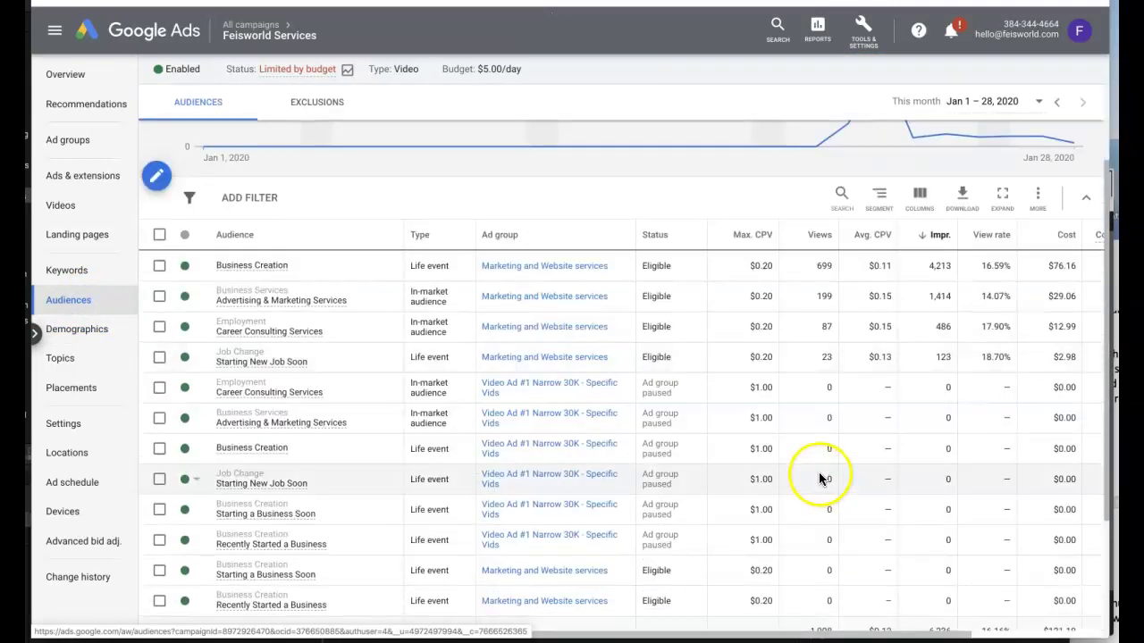
scroll(818, 469, "down", 1)
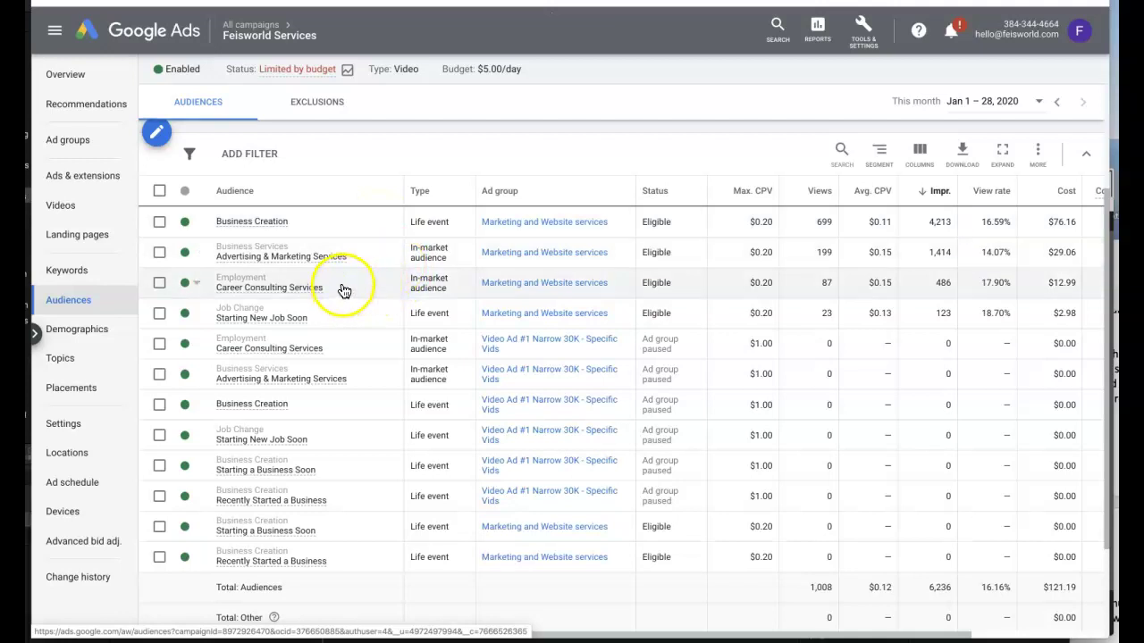
left_click(349, 302)
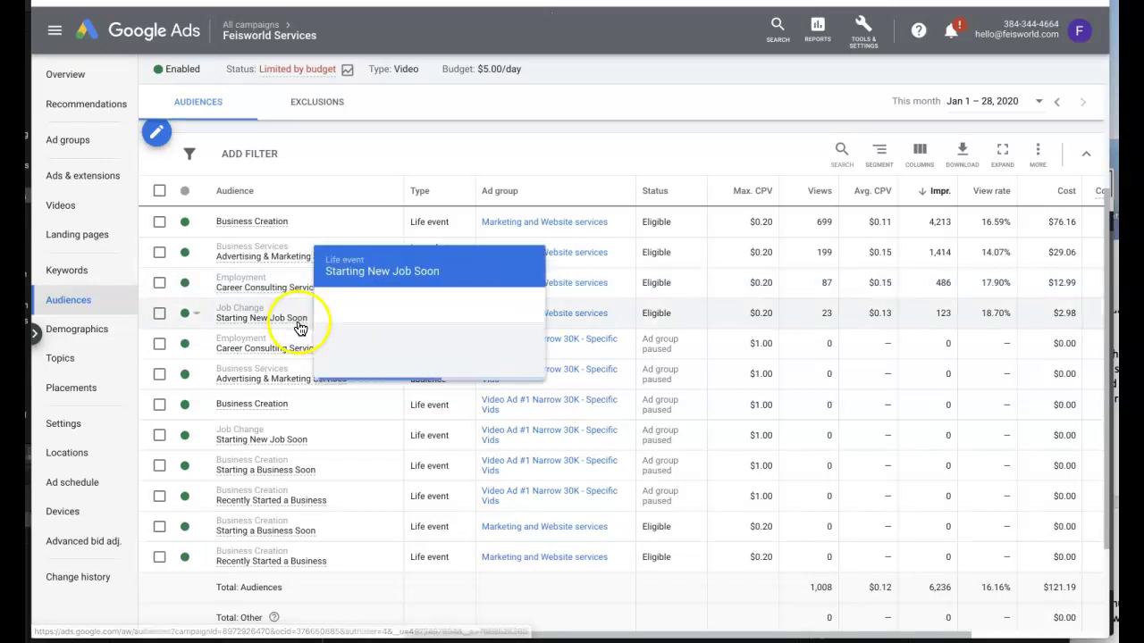
left_click(468, 328)
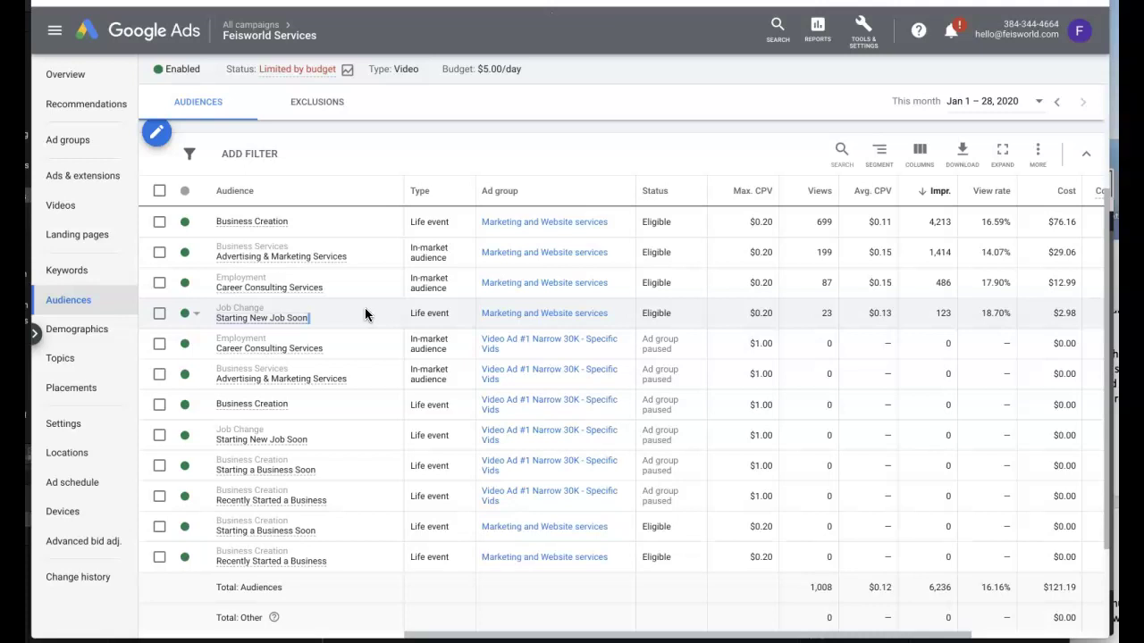
scroll(366, 375, "down", 2)
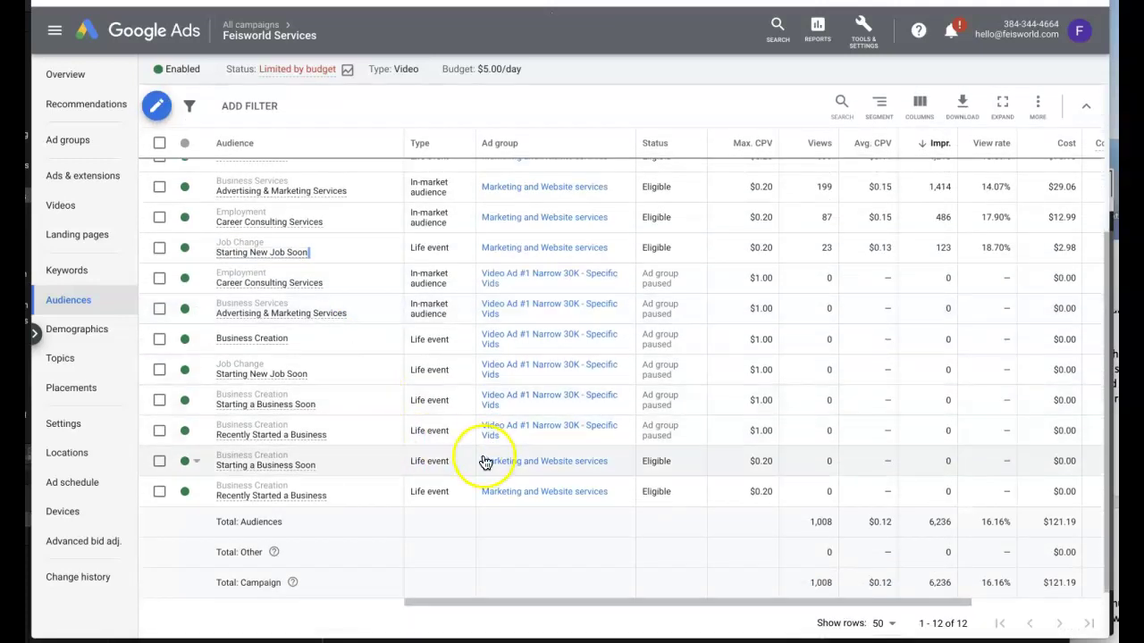
scroll(421, 268, "up", 1)
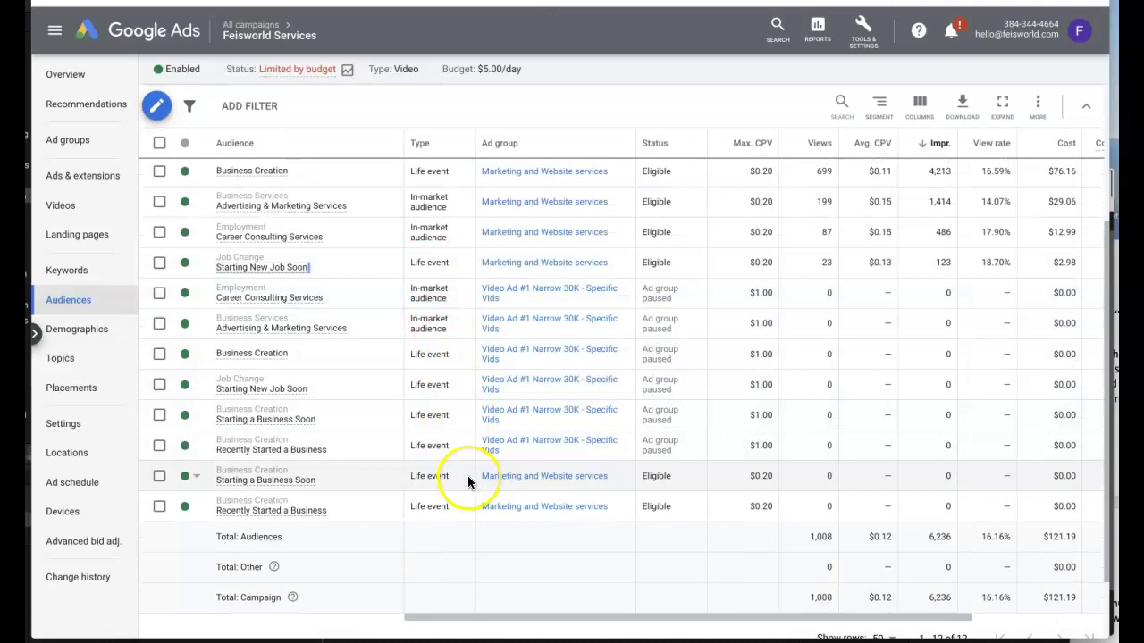
scroll(469, 483, "down", 1)
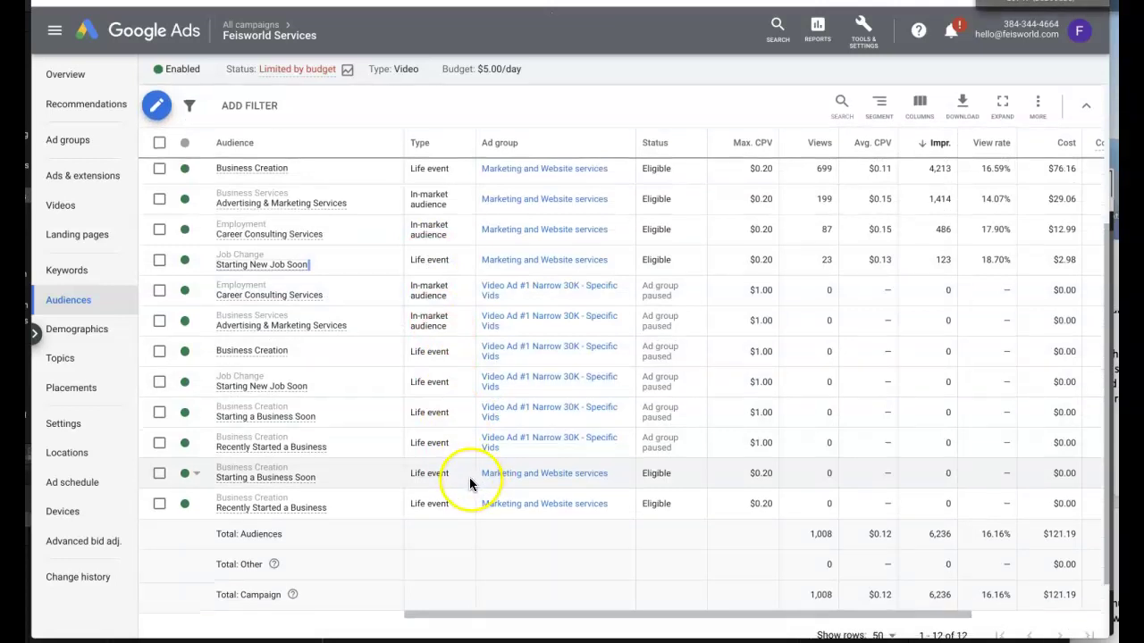